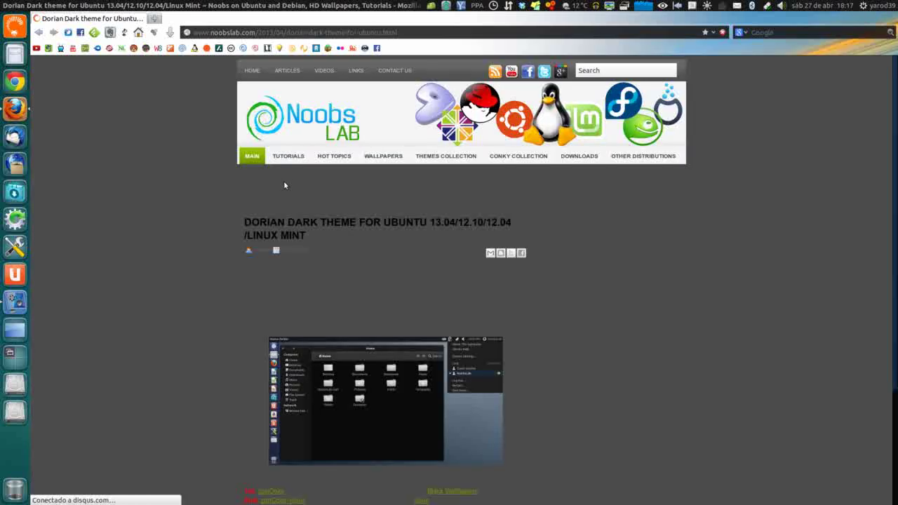
- Read through the Dorian dark theme article down to its terminal installation commands
scroll(277, 232, down, 4)
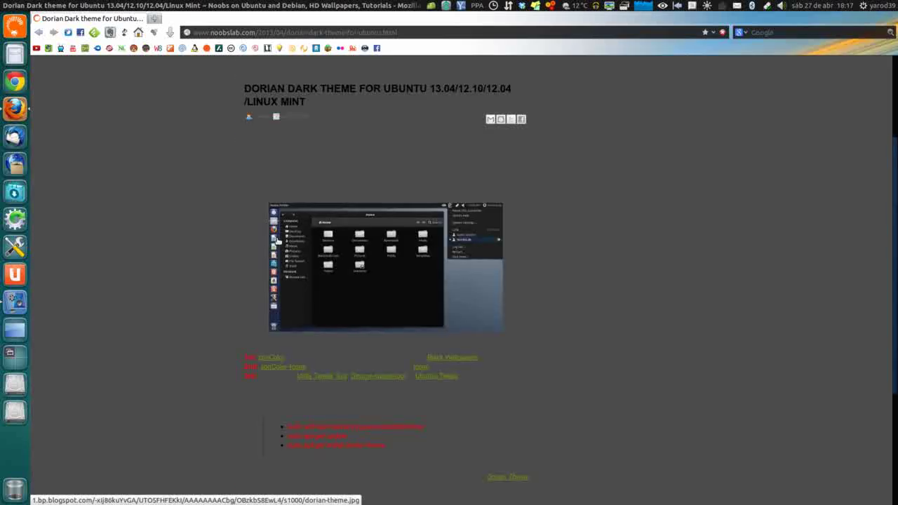
scroll(274, 245, down, 2)
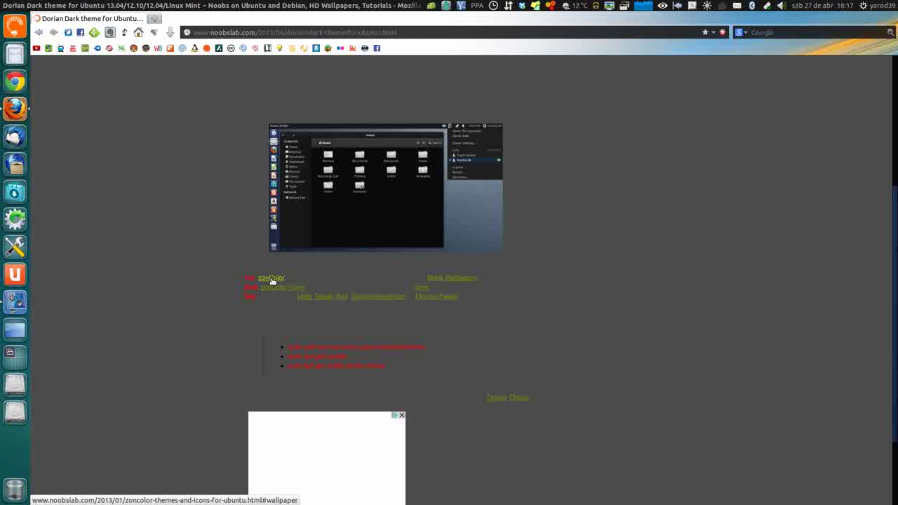
click(270, 278)
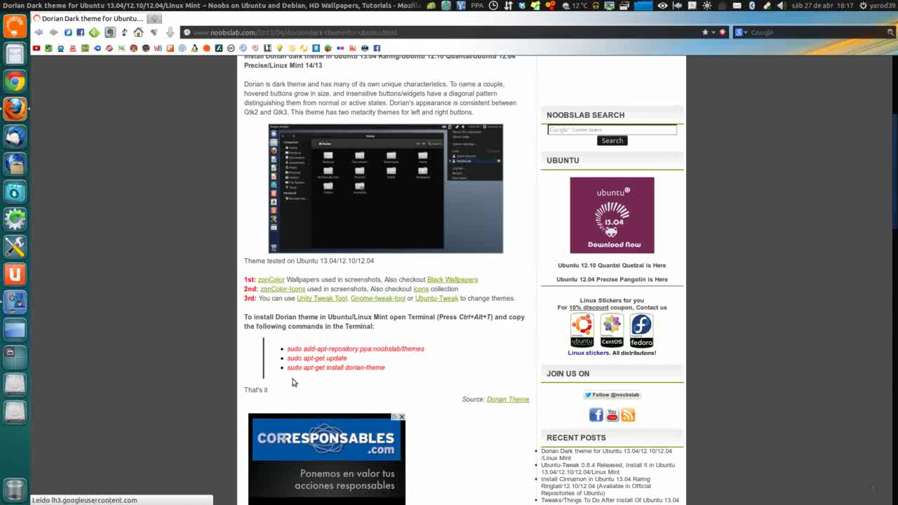
scroll(310, 377, up, 1)
scroll(311, 377, up, 5)
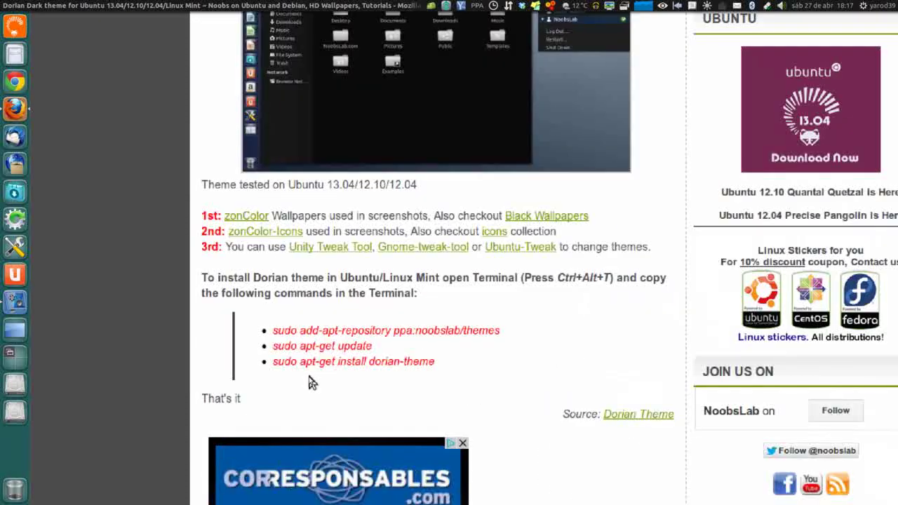
scroll(313, 389, down, 2)
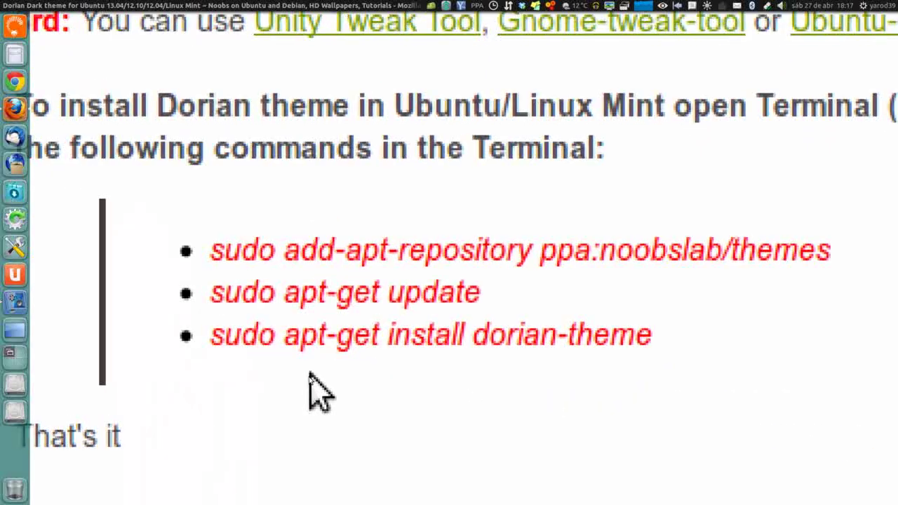
scroll(310, 386, up, 4)
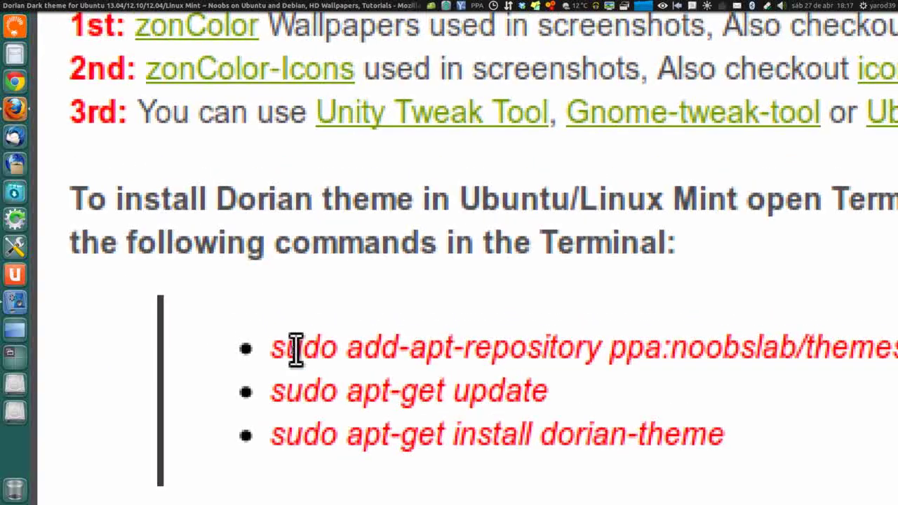
- Highlight the commands for adding ppa:noobslab/themes, updating packages and installing dorian-theme in turn, and close the browser
double_click(296, 349)
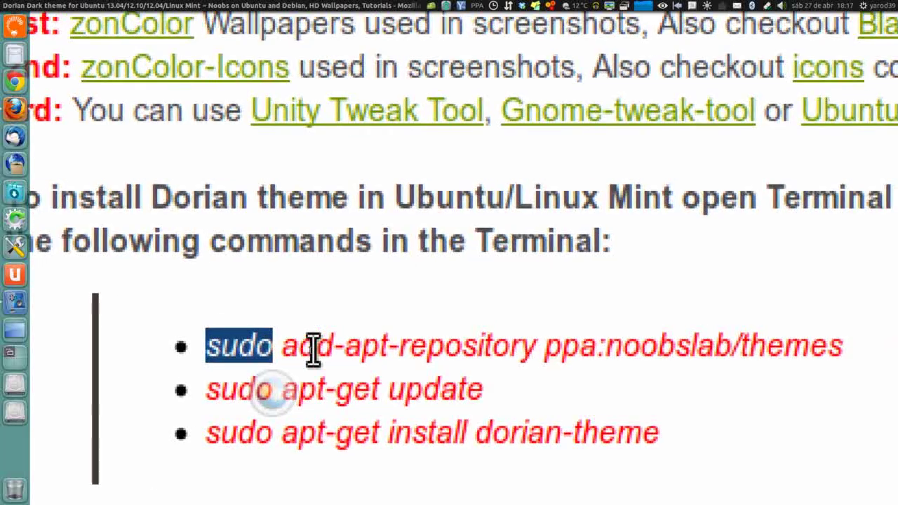
triple_click(314, 351)
click(314, 348)
triple_click(314, 348)
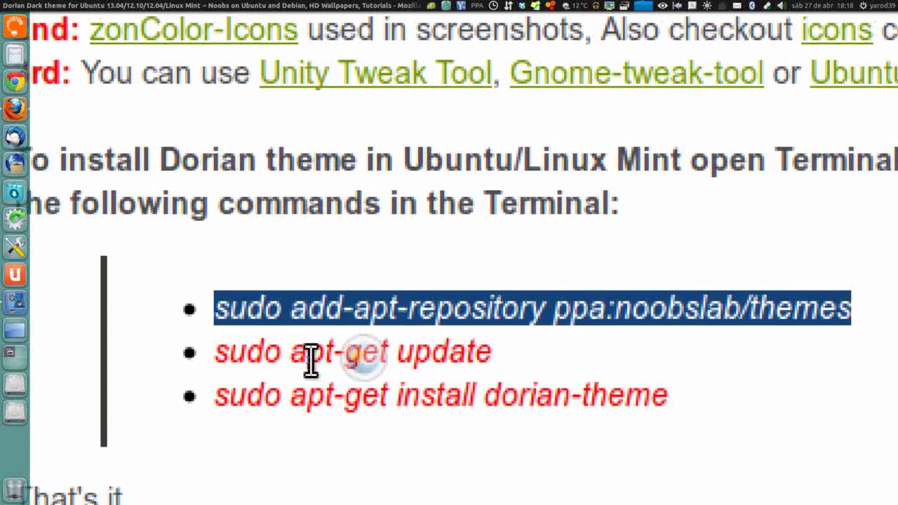
triple_click(311, 359)
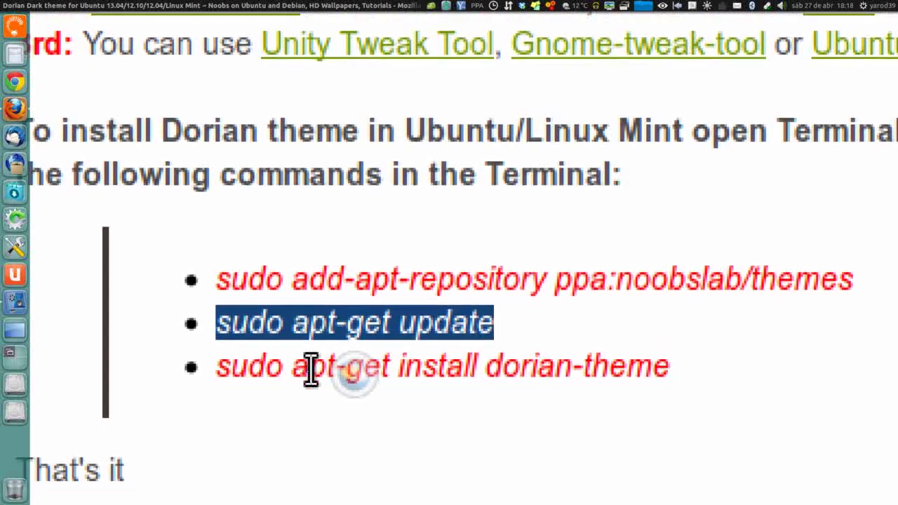
double_click(304, 349)
click(311, 367)
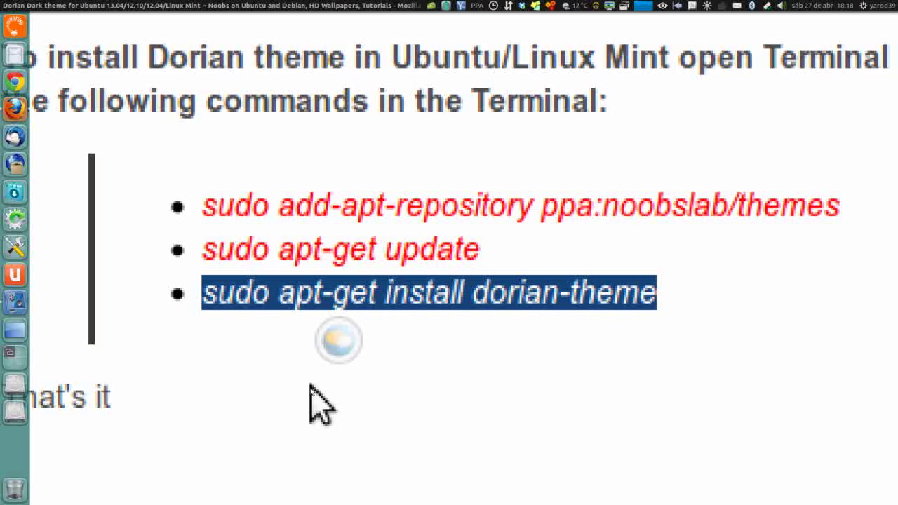
scroll(311, 385, up, 1)
scroll(310, 384, down, 5)
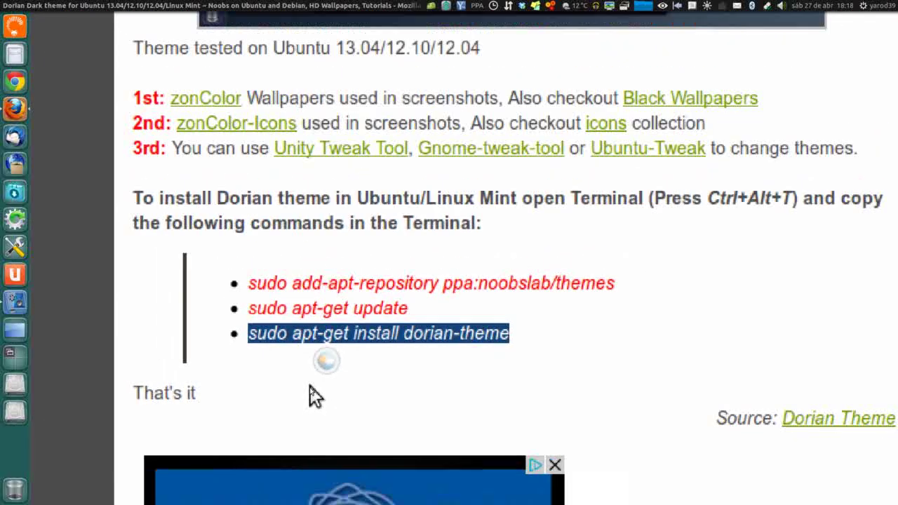
scroll(314, 397, down, 5)
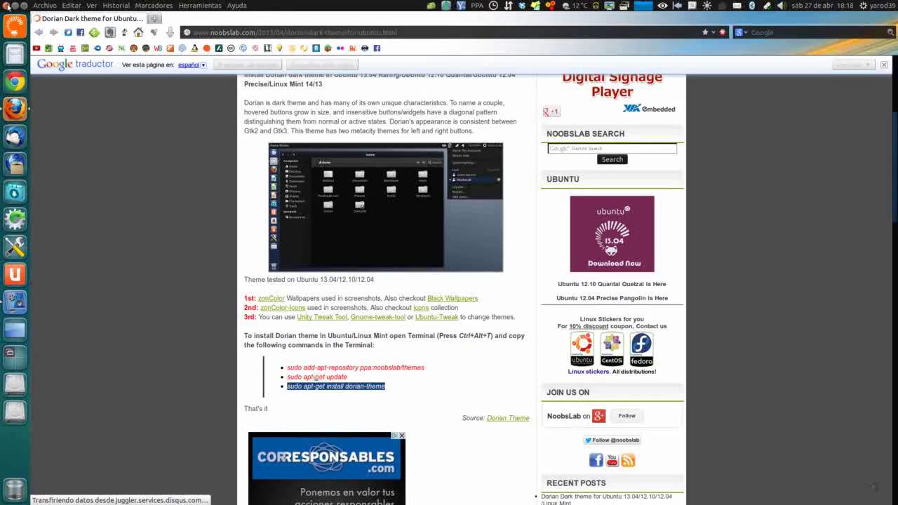
click(5, 5)
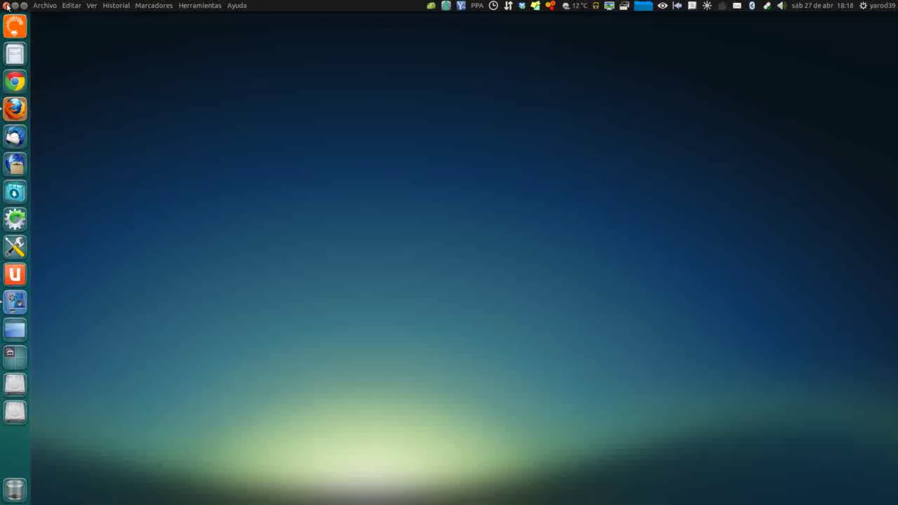
- Search the Dash for "ubuntu", launch Ubuntu Tweak and open its Tema settings page
click(14, 25)
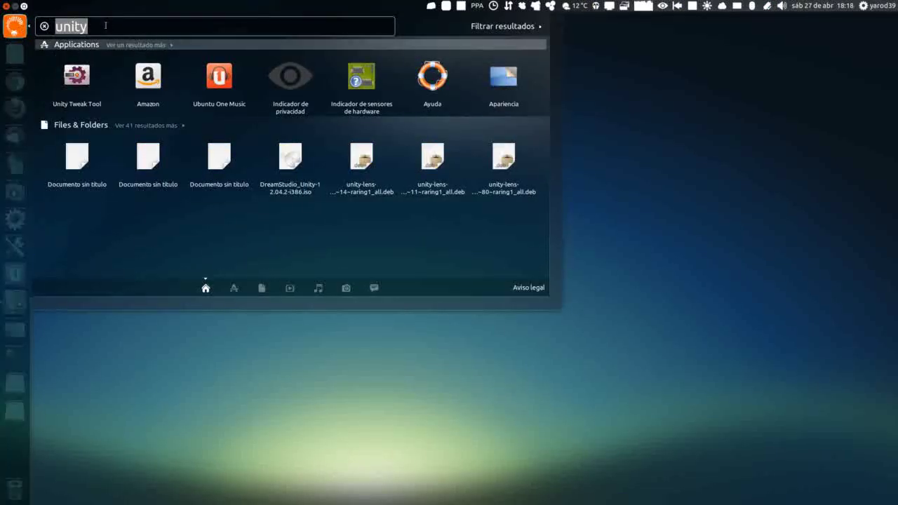
text(ubuntu)
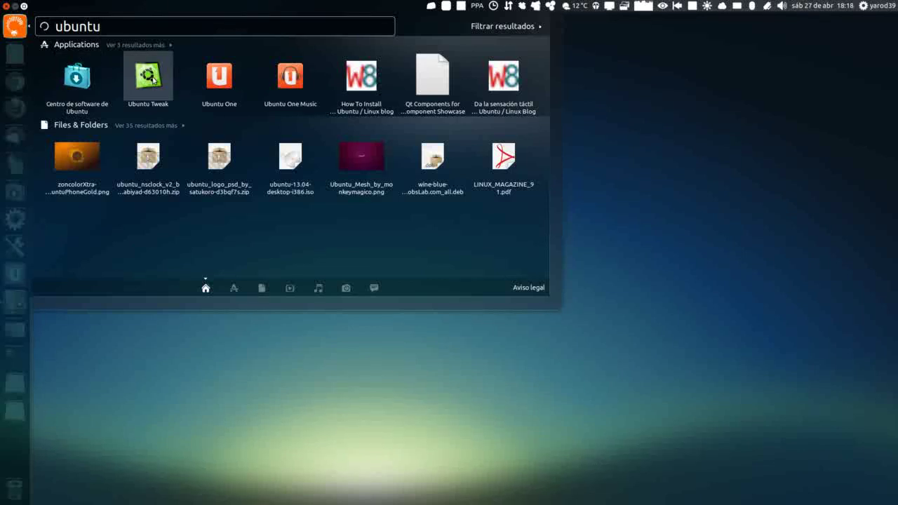
click(152, 80)
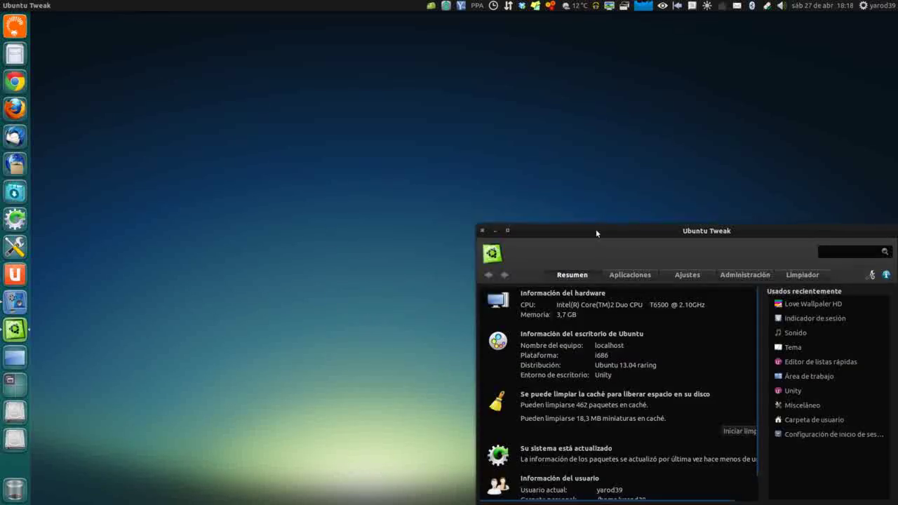
click(703, 276)
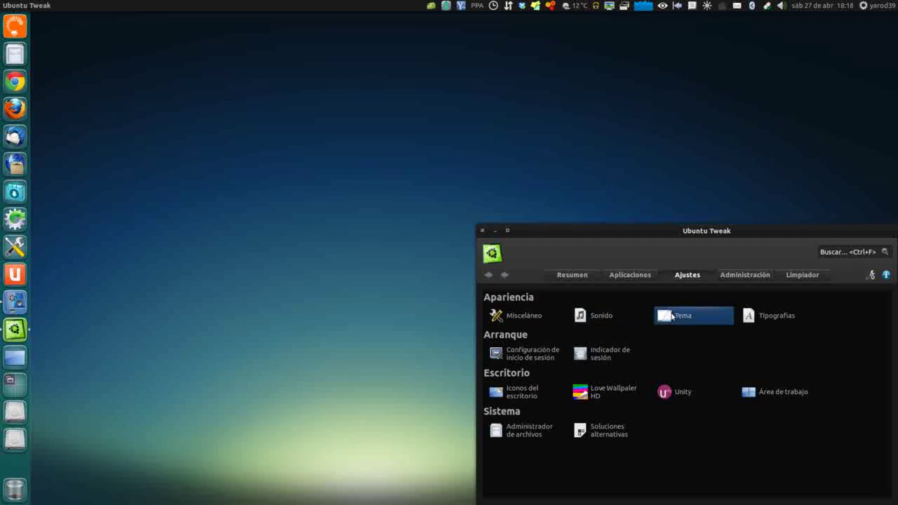
click(675, 317)
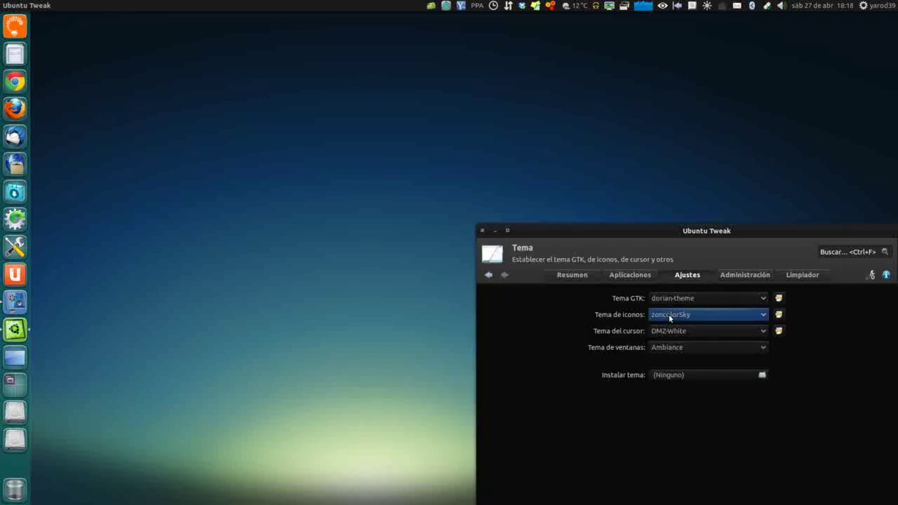
- Set the cursor theme to whiteglass and the window theme to dorian-theme
click(704, 332)
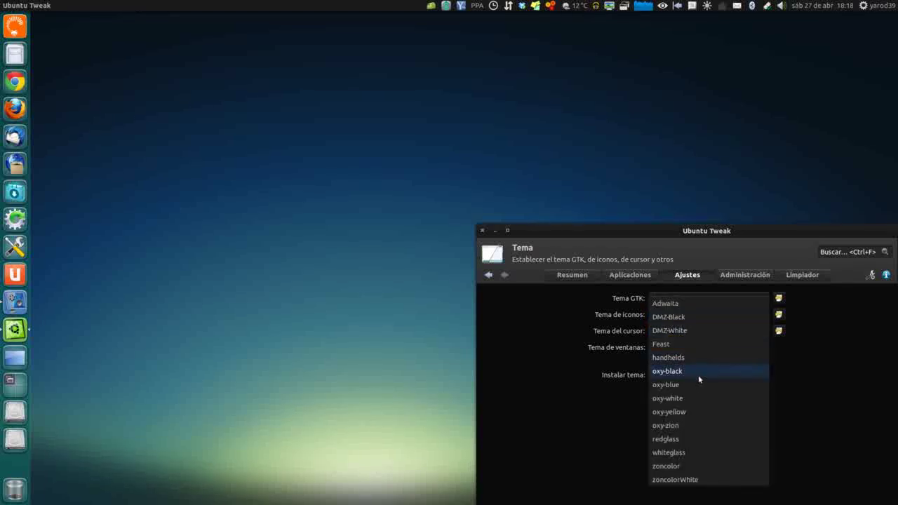
click(704, 456)
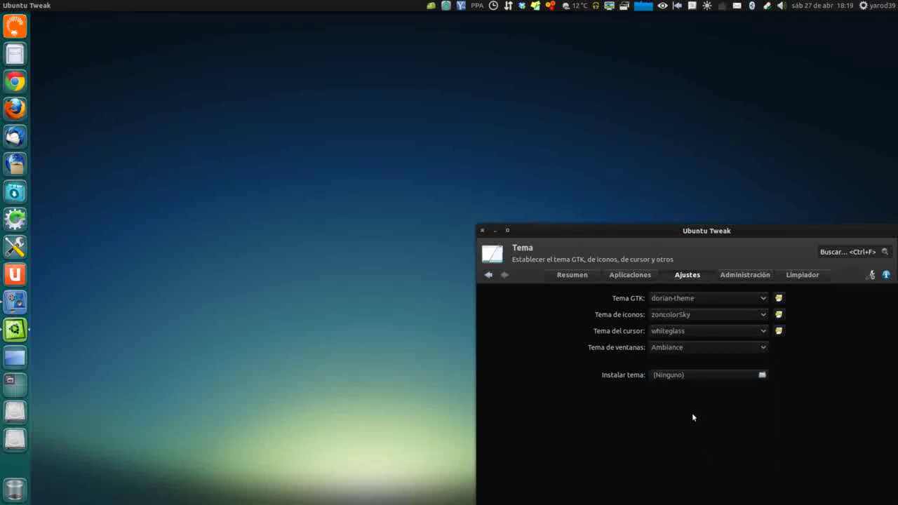
click(710, 347)
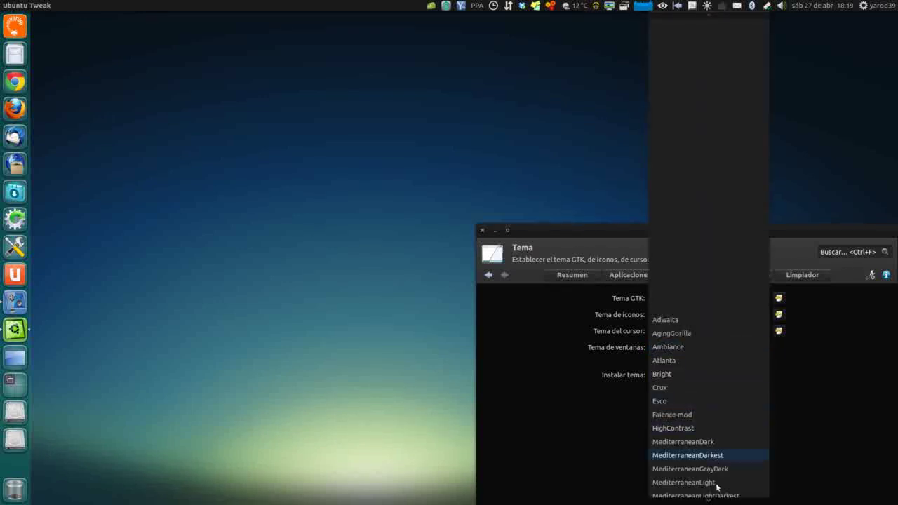
scroll(717, 486, down, 5)
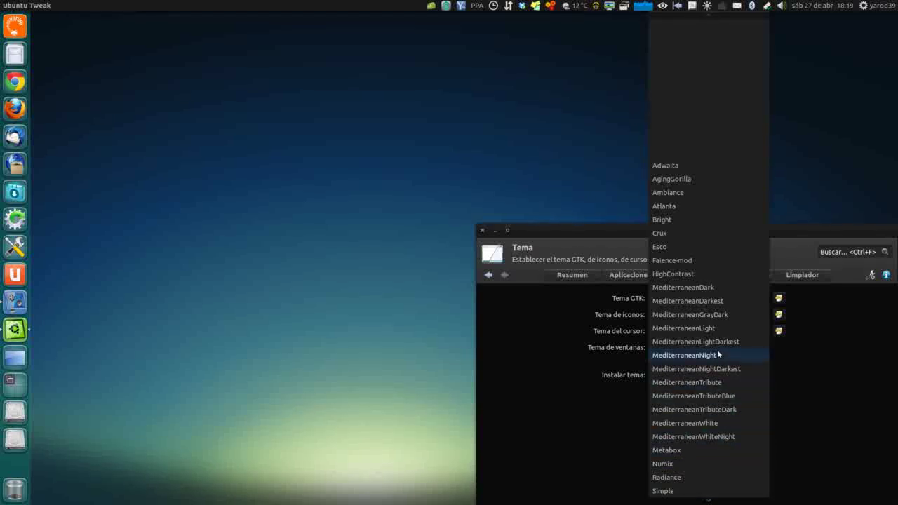
scroll(719, 354, up, 1)
scroll(719, 362, down, 4)
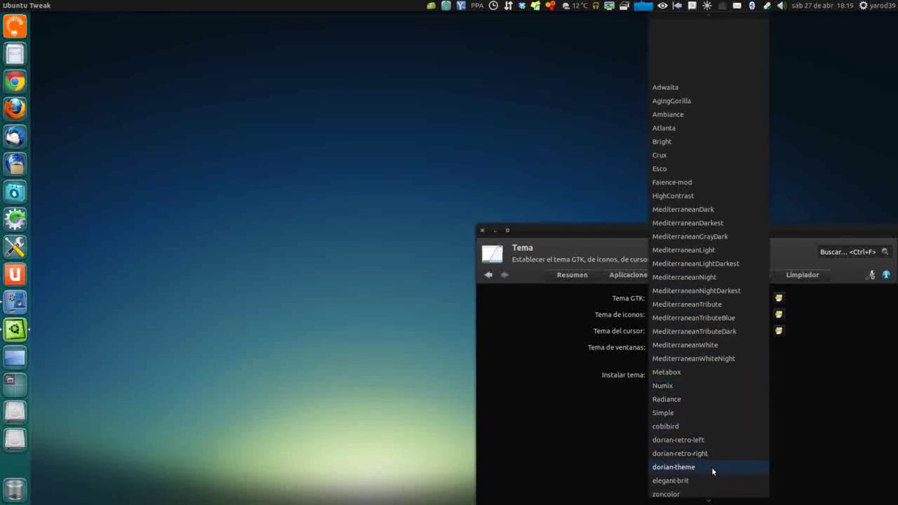
click(711, 467)
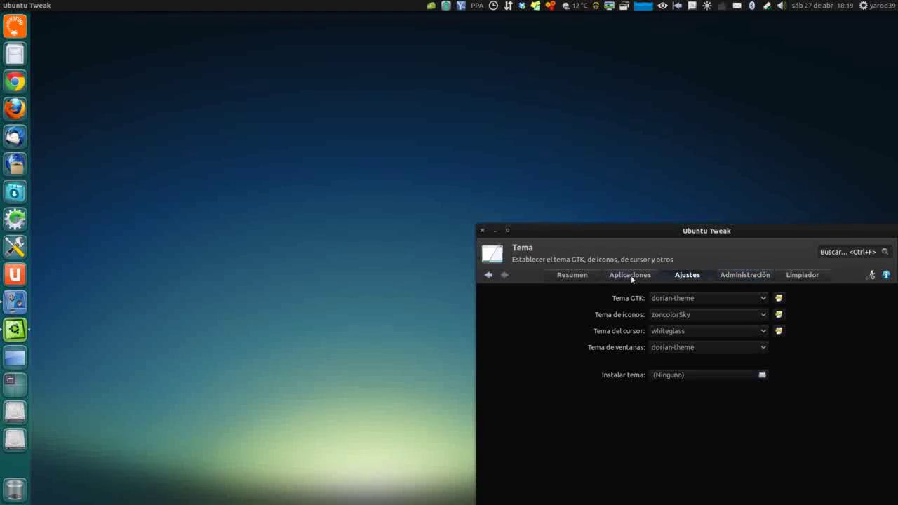
click(584, 275)
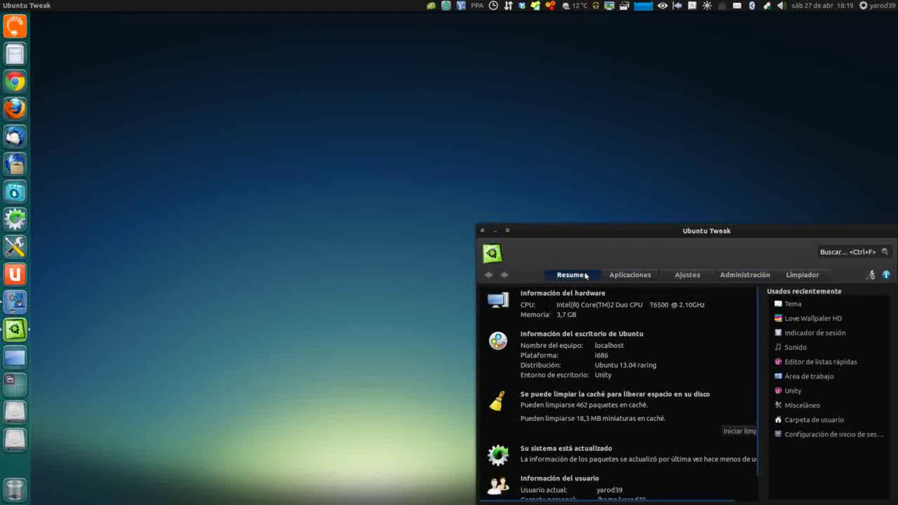
click(622, 275)
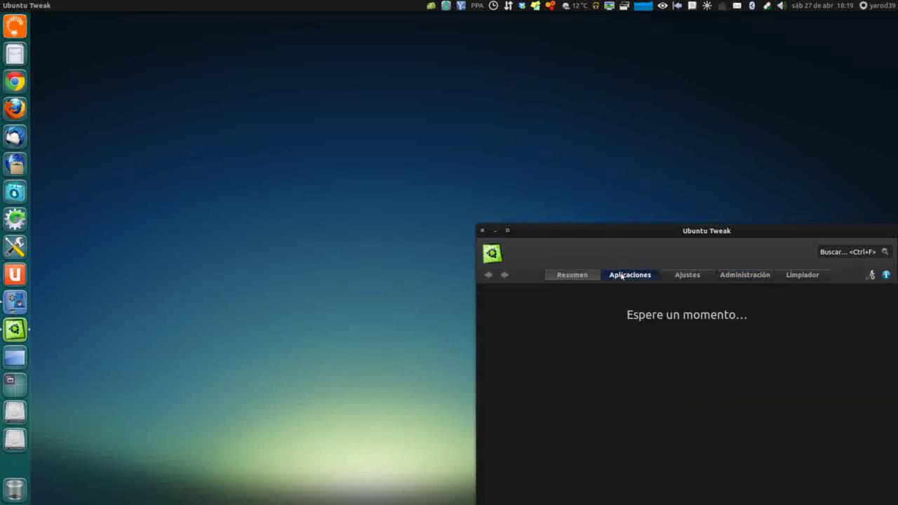
click(684, 275)
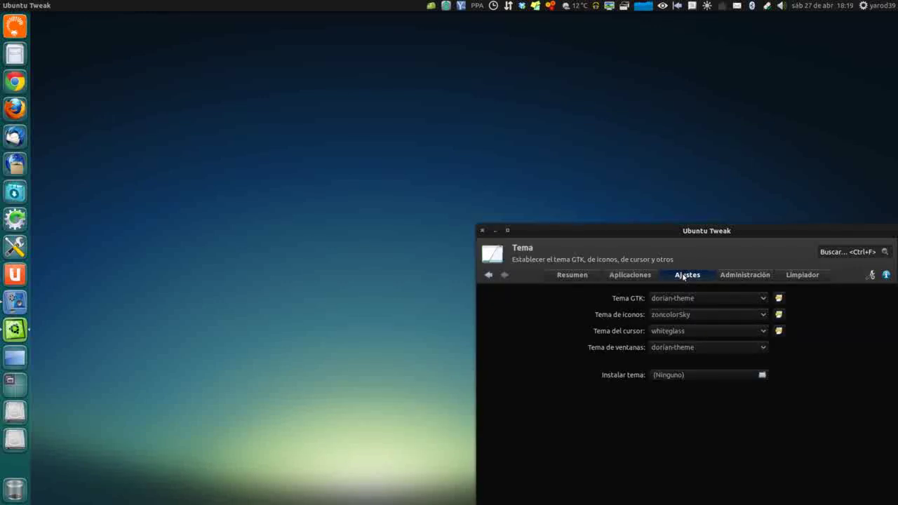
- Load the random wallpaper gallery in Love Wallpaler HD and try to choose the black wallpaper with the blue Adidas logo
click(489, 276)
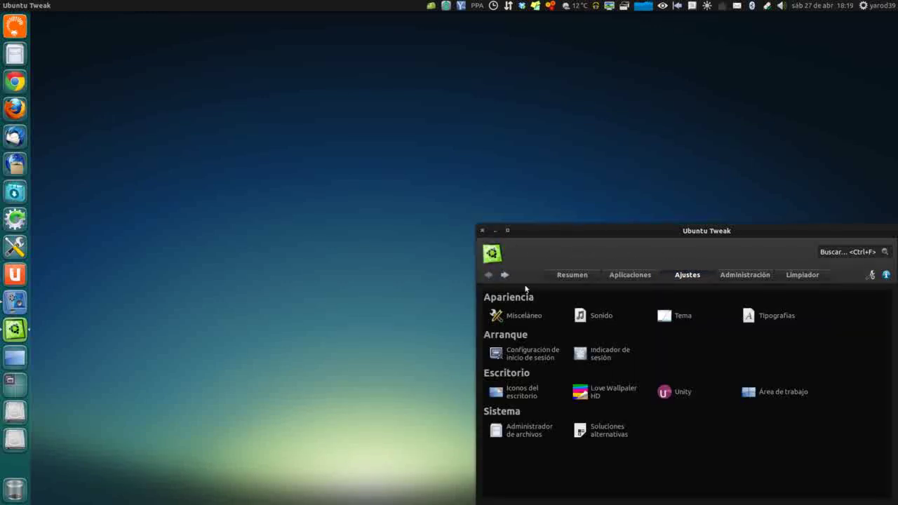
click(601, 397)
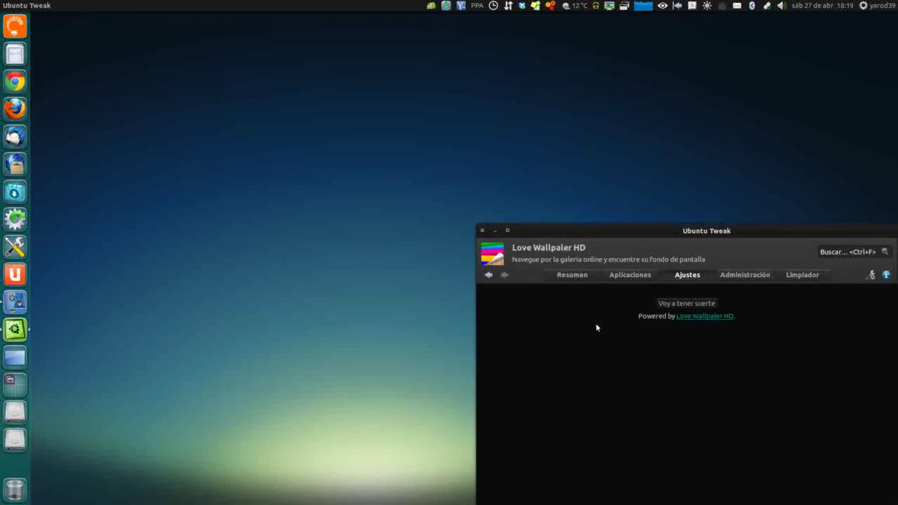
click(695, 305)
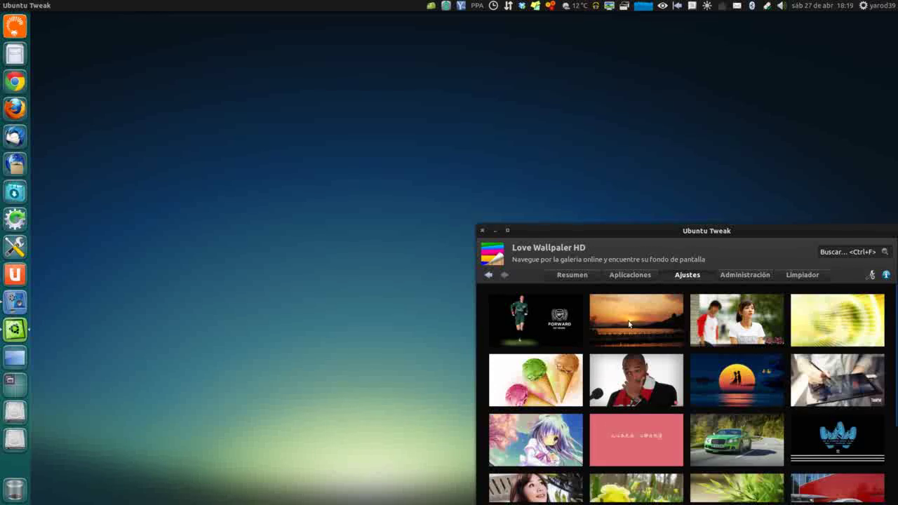
click(835, 442)
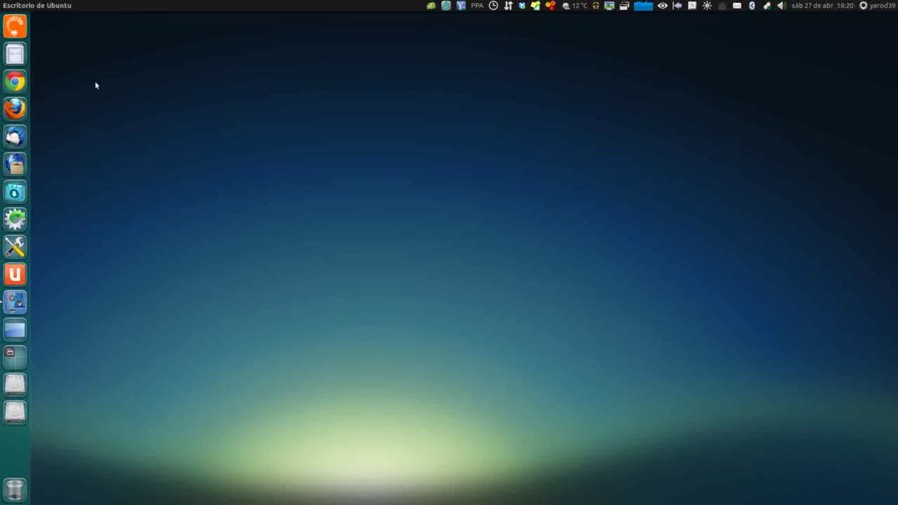
- Relaunch Ubuntu Tweak from the Dash and open the Love Wallpaler HD page in its Ajustes section
click(18, 30)
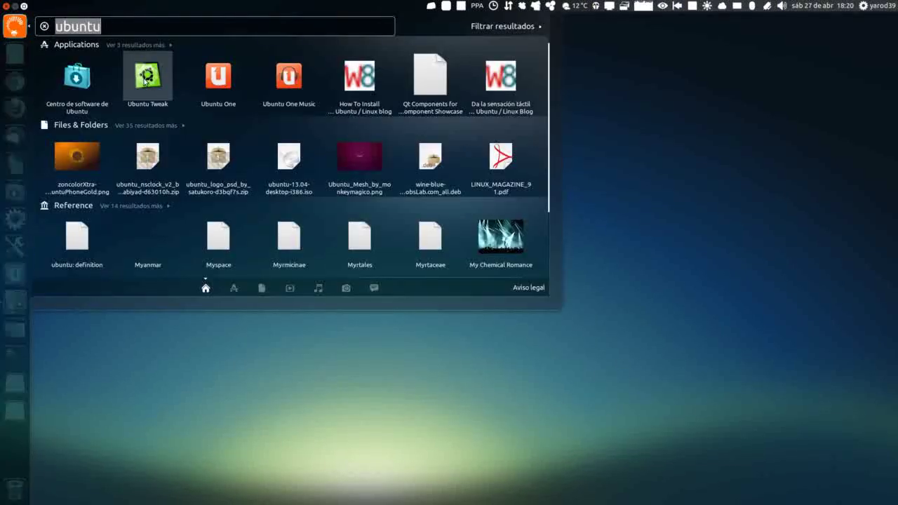
click(146, 79)
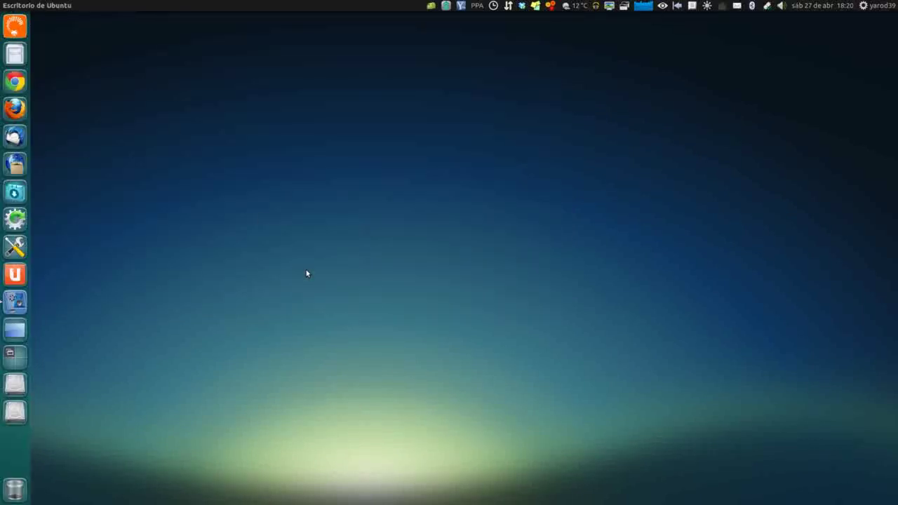
click(687, 275)
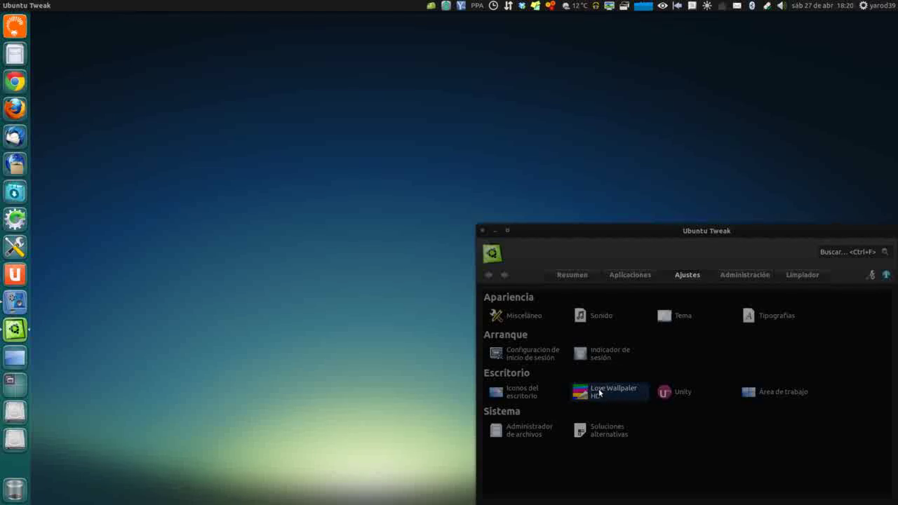
click(601, 393)
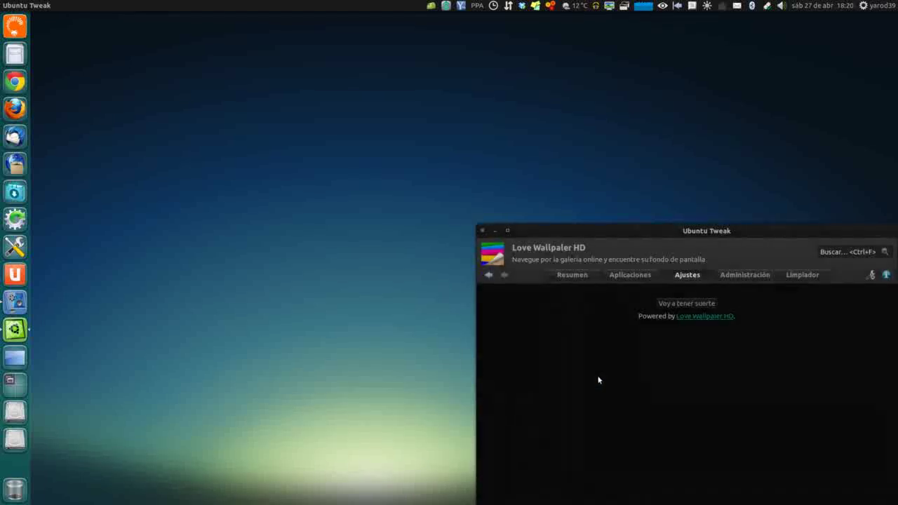
- Load a random wallpaper gallery in Love Wallpaler HD and look through the whole set of thumbnails for a suitable background
click(684, 304)
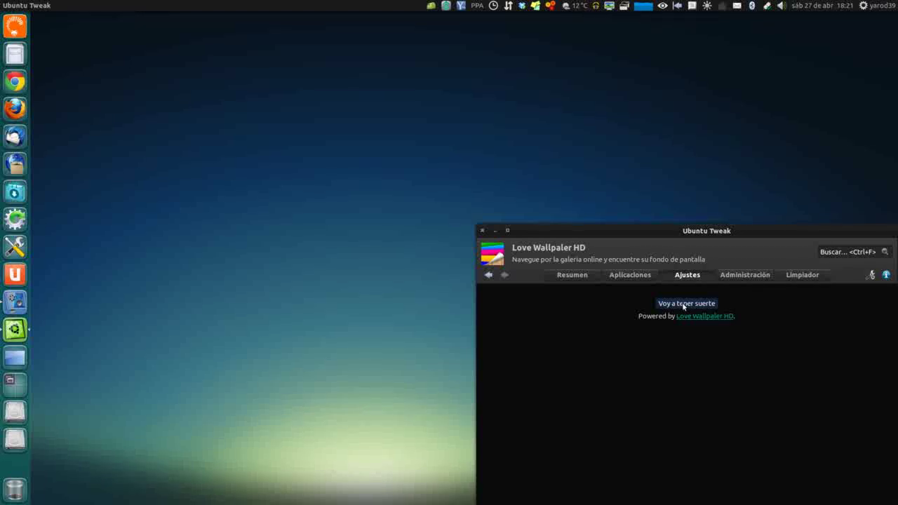
click(684, 305)
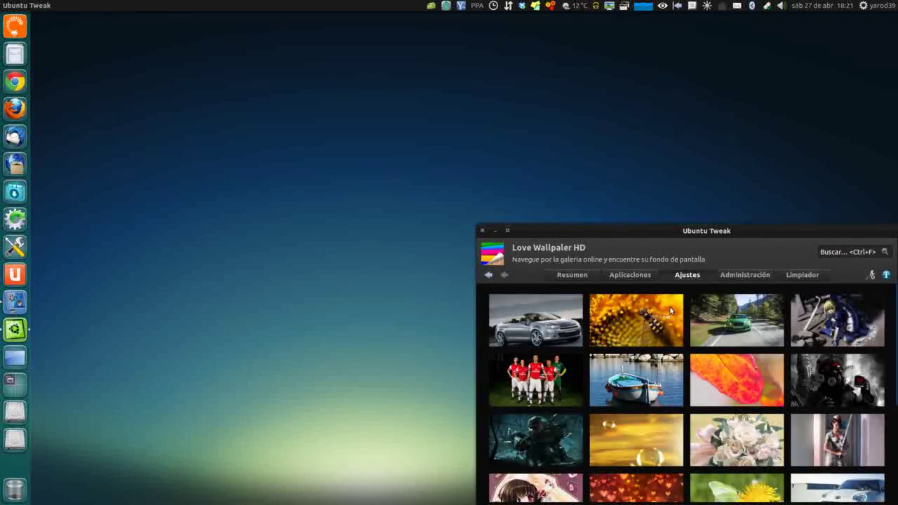
scroll(662, 381, down, 3)
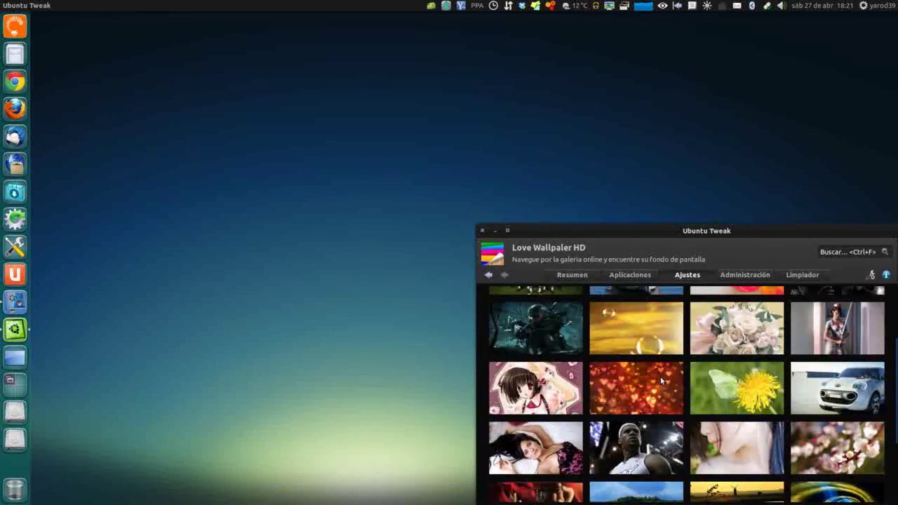
scroll(639, 372, down, 3)
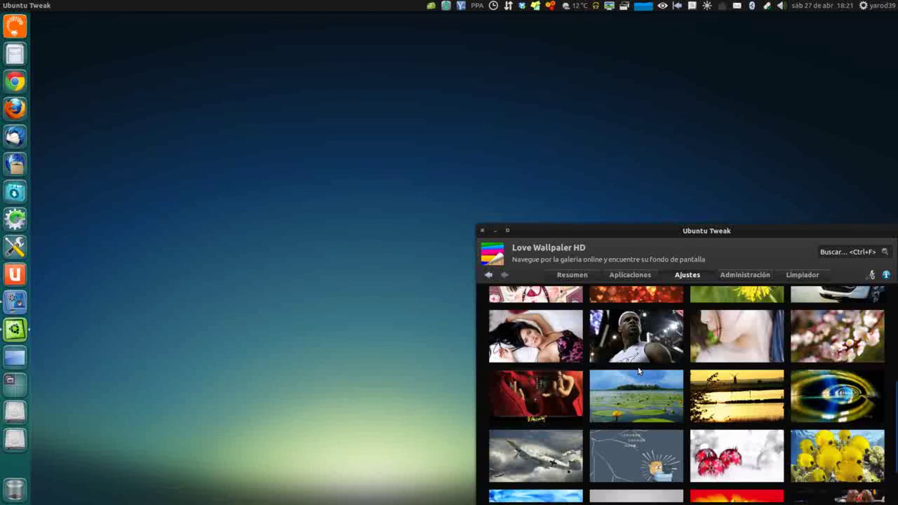
scroll(638, 372, down, 3)
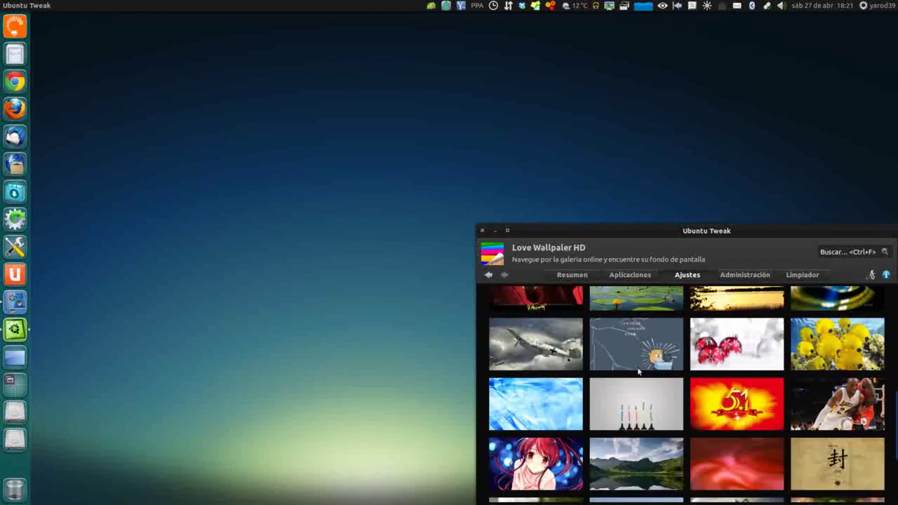
scroll(639, 372, down, 2)
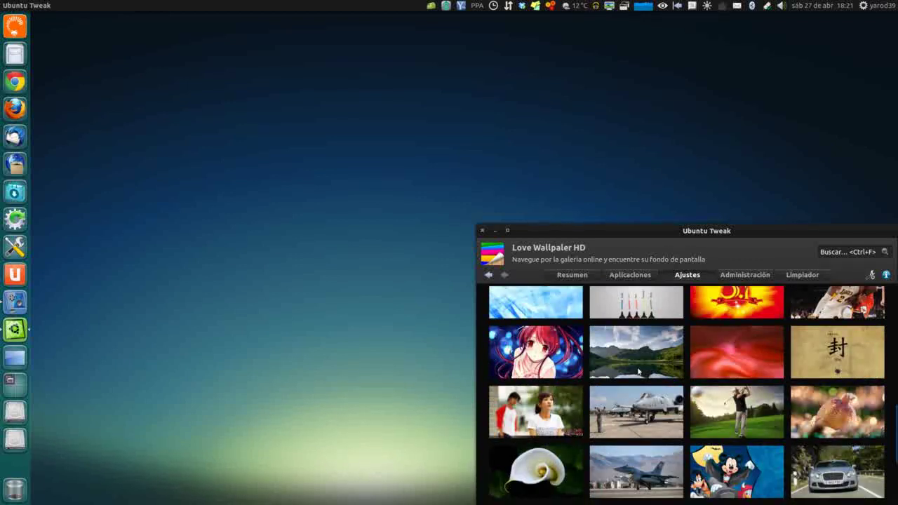
scroll(639, 372, down, 2)
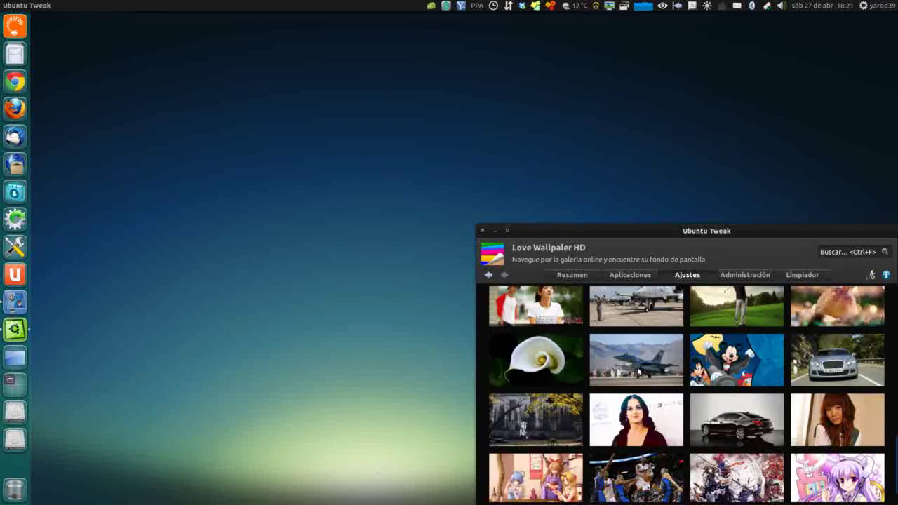
scroll(639, 372, down, 2)
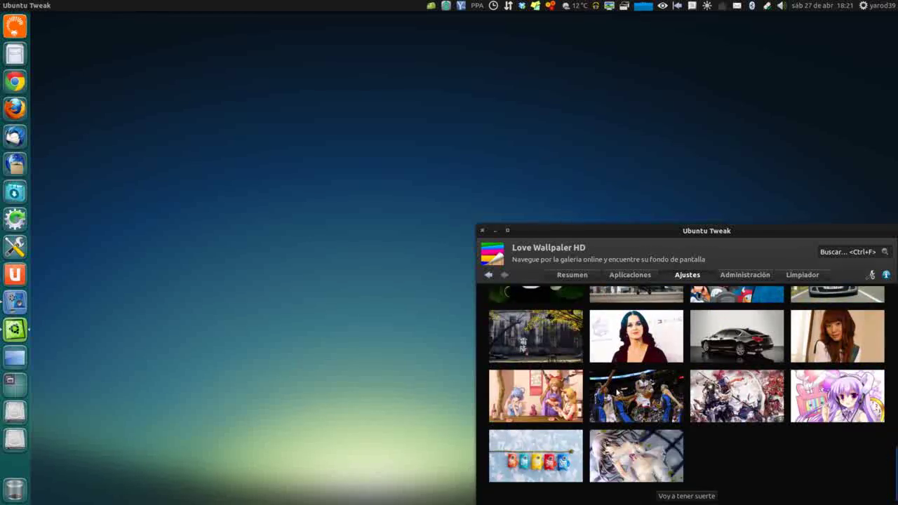
scroll(614, 399, up, 3)
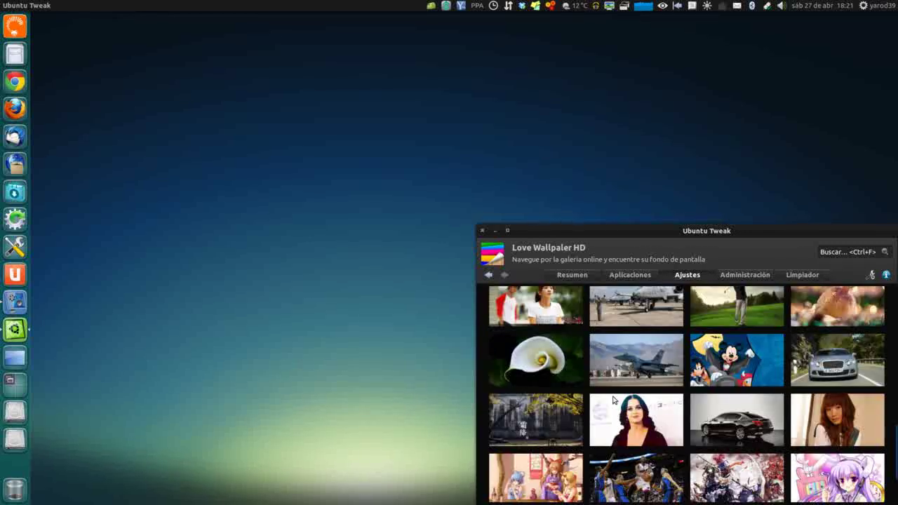
scroll(614, 400, up, 2)
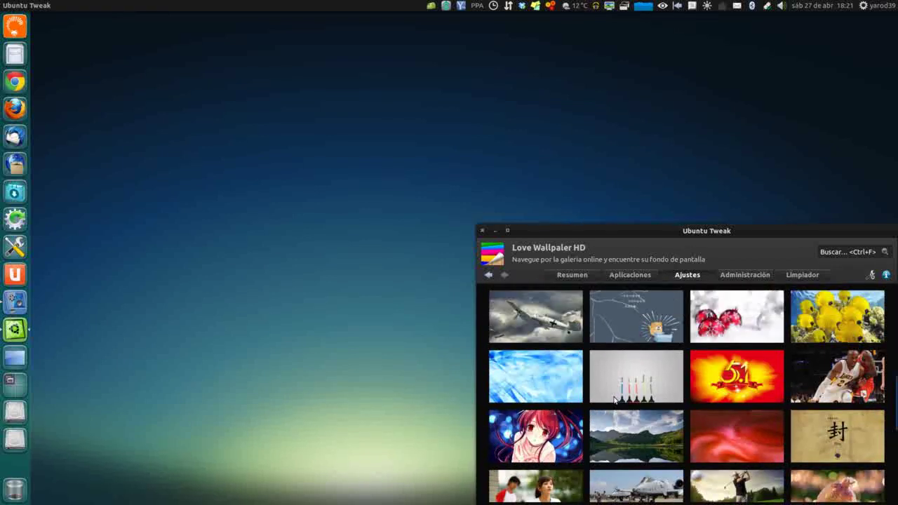
scroll(615, 400, up, 2)
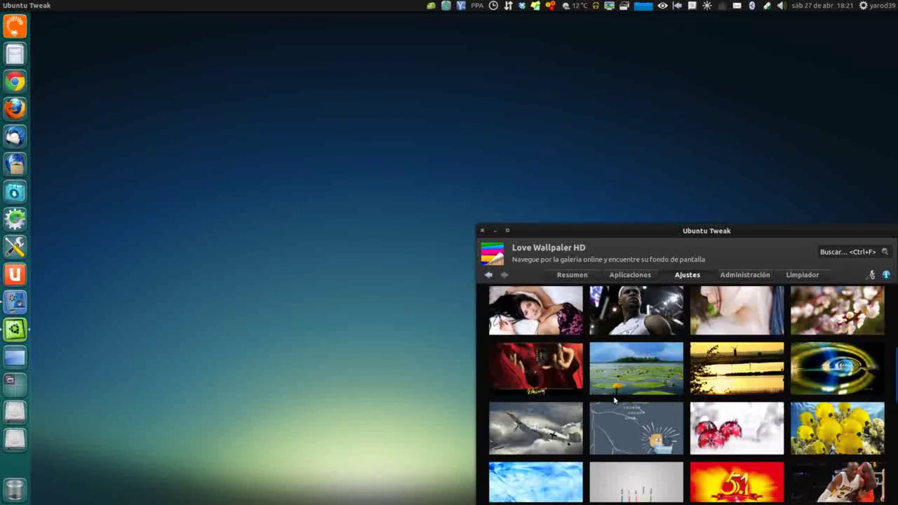
scroll(614, 400, up, 3)
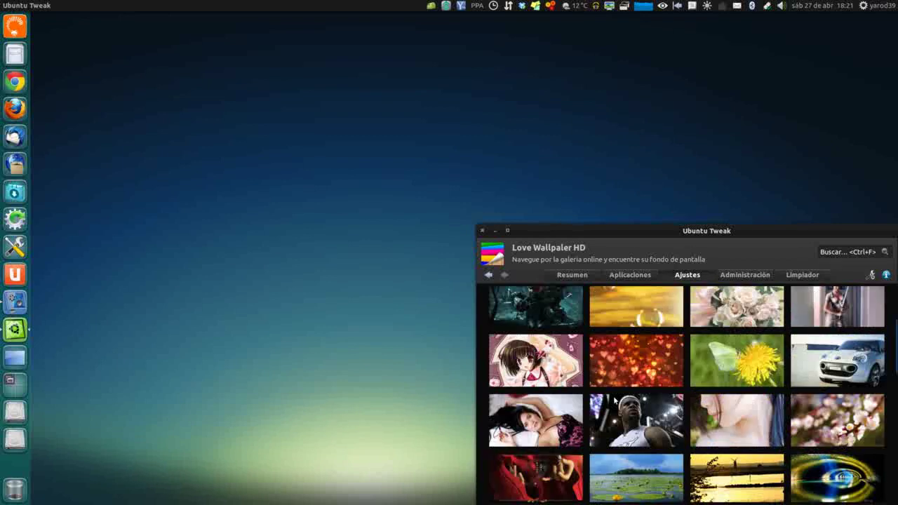
scroll(613, 395, up, 2)
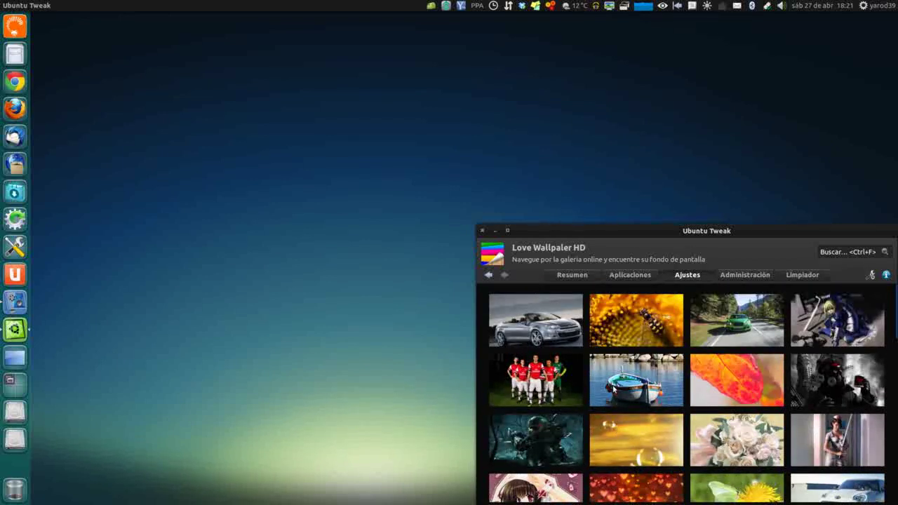
scroll(615, 399, down, 3)
scroll(614, 392, down, 2)
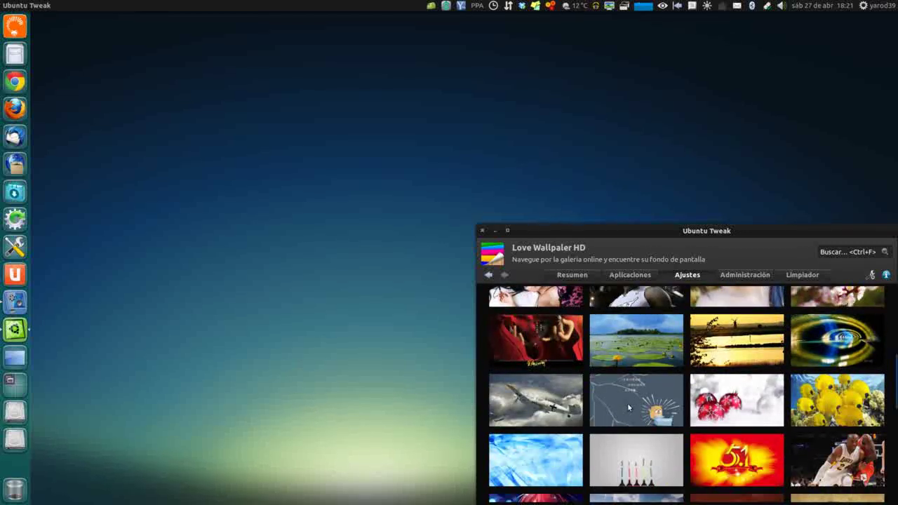
scroll(629, 407, down, 2)
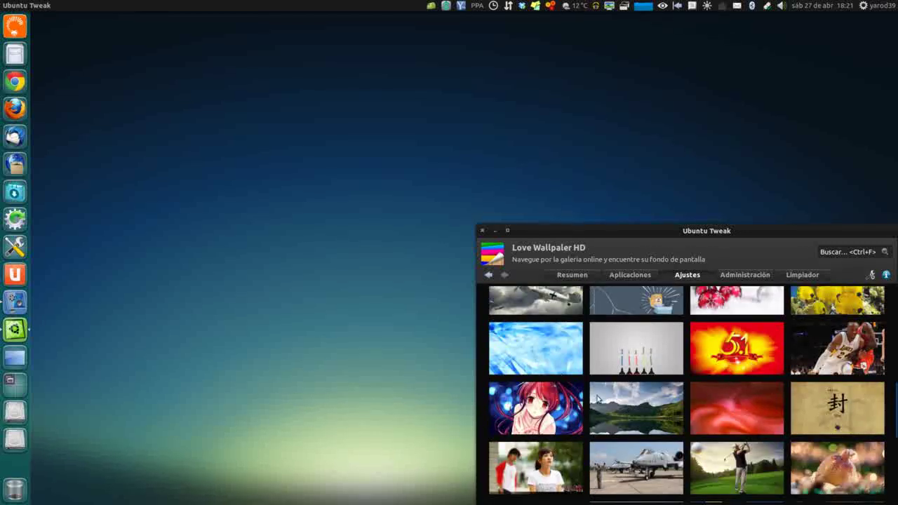
scroll(598, 405, down, 3)
scroll(598, 405, down, 2)
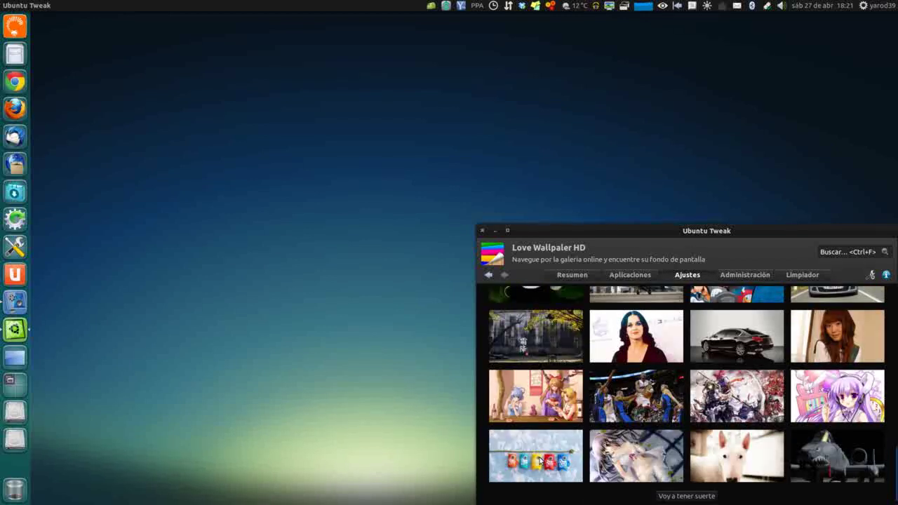
- Load another random wallpaper set, apply the picture of three pocket watches on wood as the desktop background, and close Ubuntu Tweak
scroll(547, 458, down, 1)
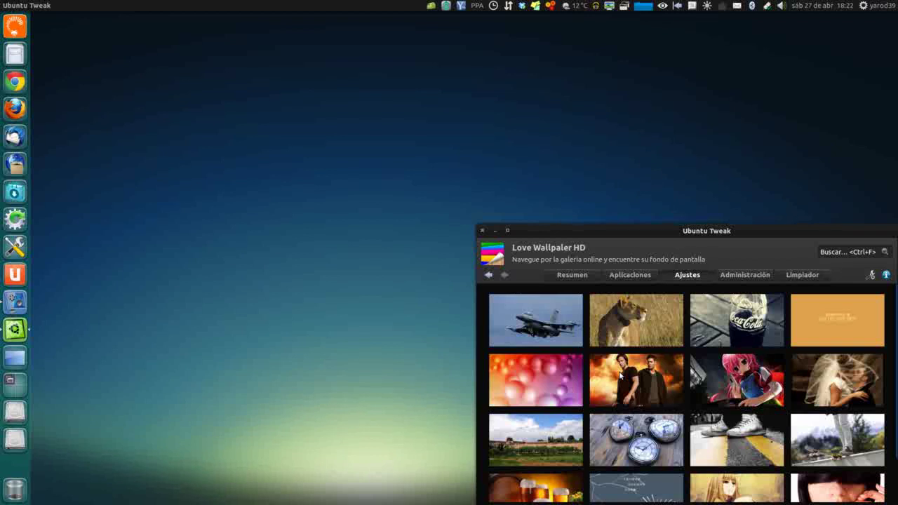
scroll(620, 376, down, 3)
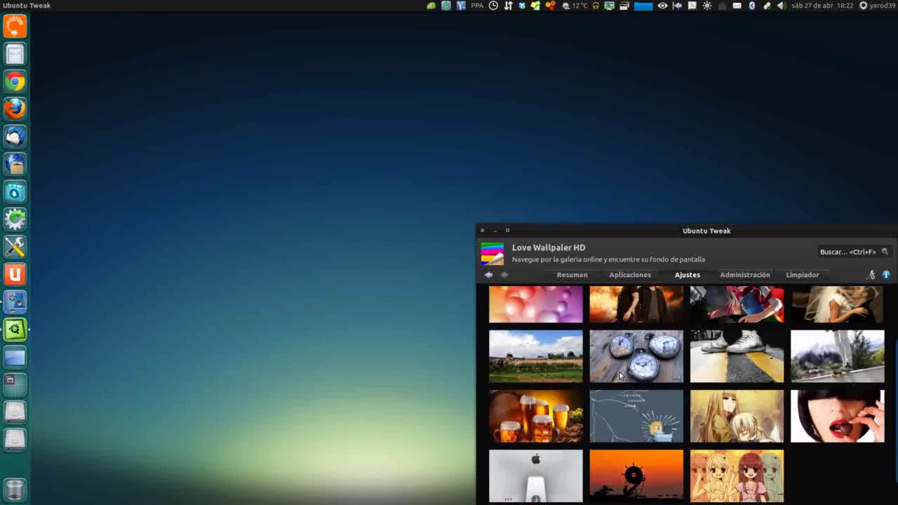
scroll(621, 375, down, 1)
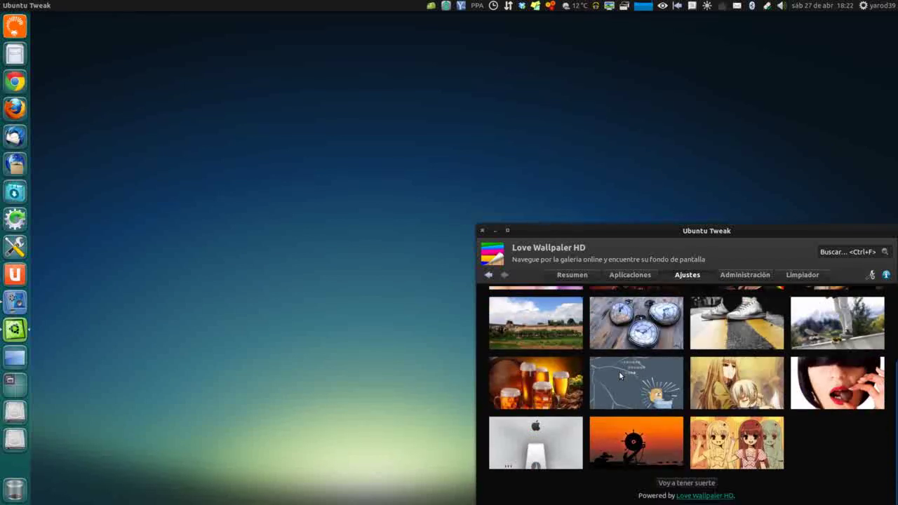
scroll(620, 375, up, 3)
scroll(620, 375, up, 1)
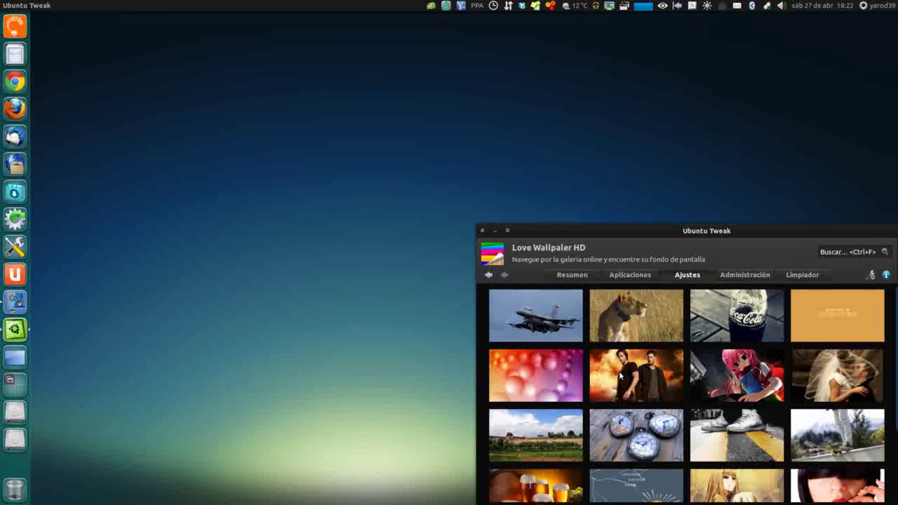
scroll(620, 376, down, 4)
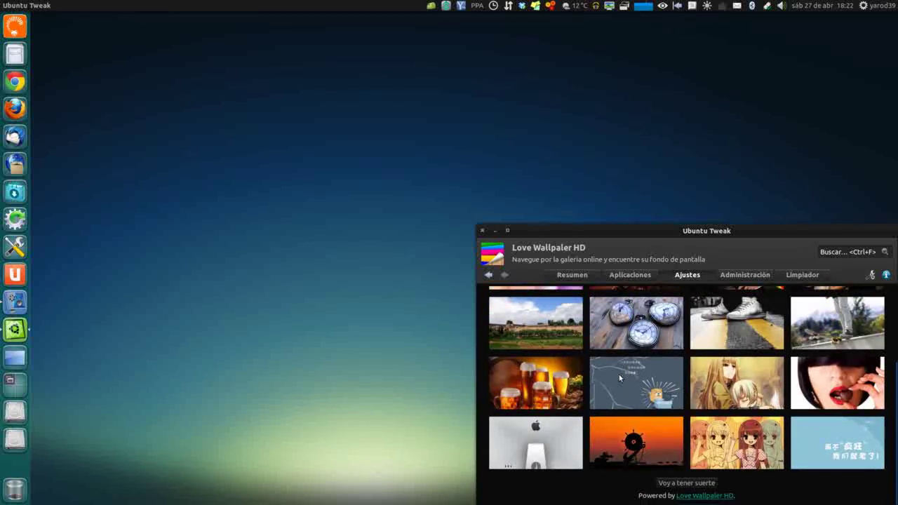
scroll(620, 378, up, 4)
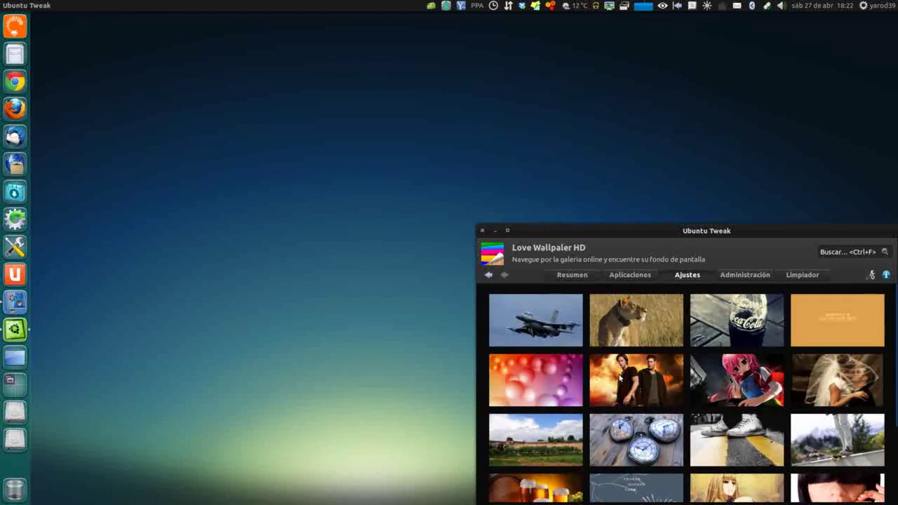
scroll(620, 378, down, 4)
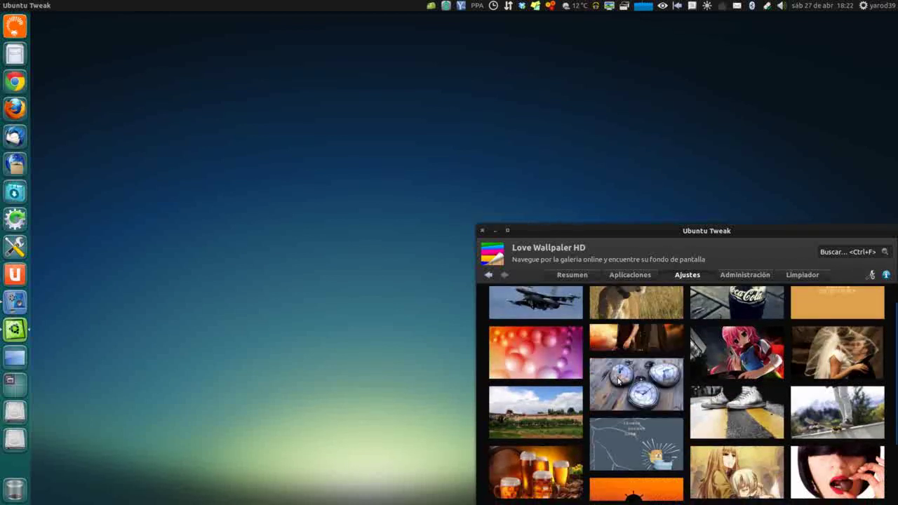
click(635, 326)
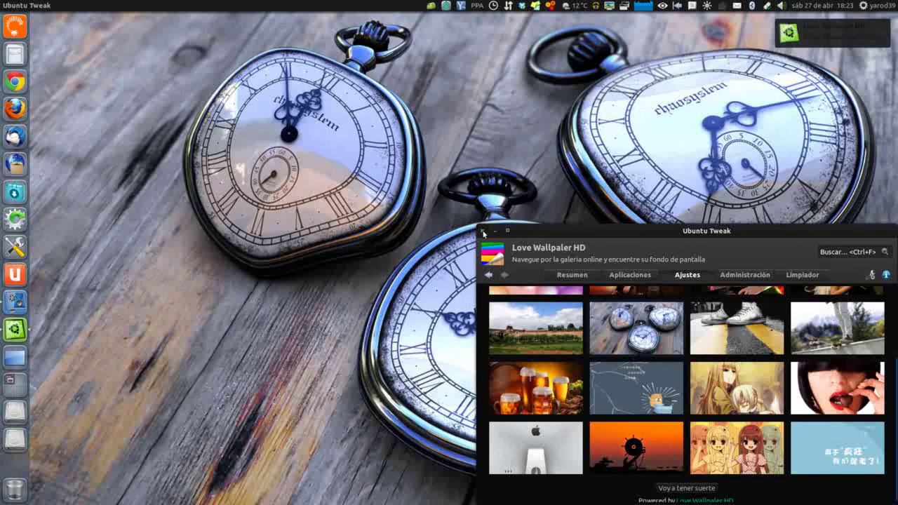
click(482, 232)
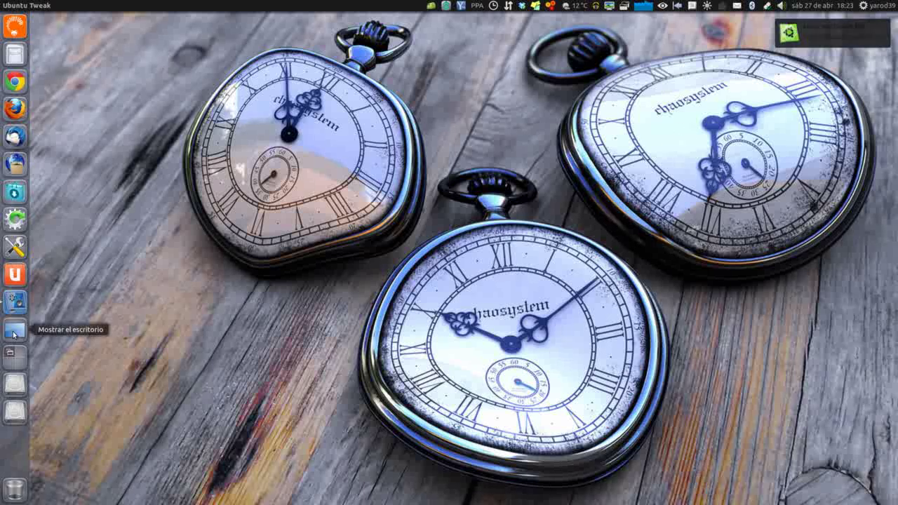
- Show the desktop, examine the home folder window against the new theme and wallpaper, and close it
click(15, 331)
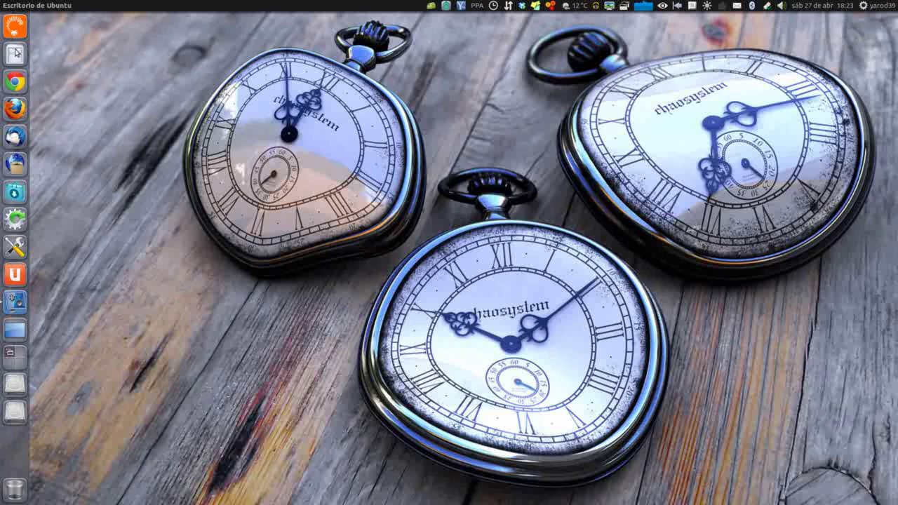
click(15, 54)
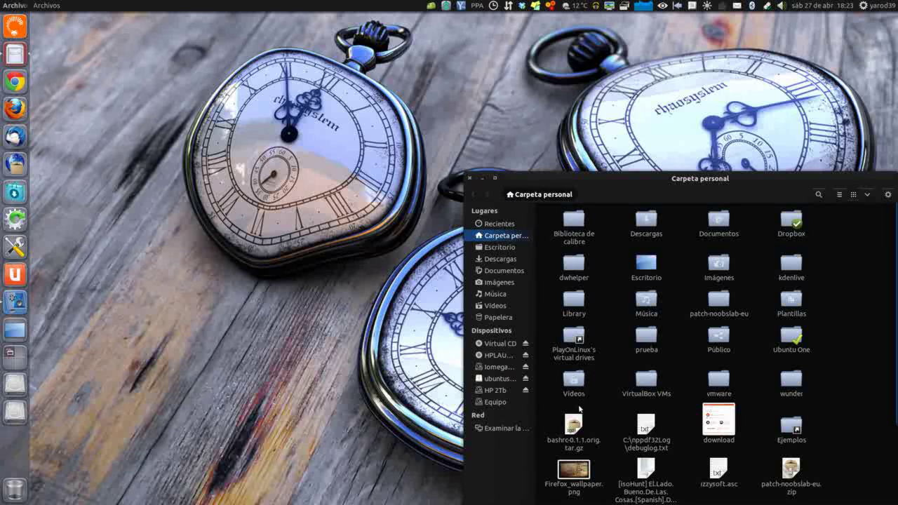
click(472, 178)
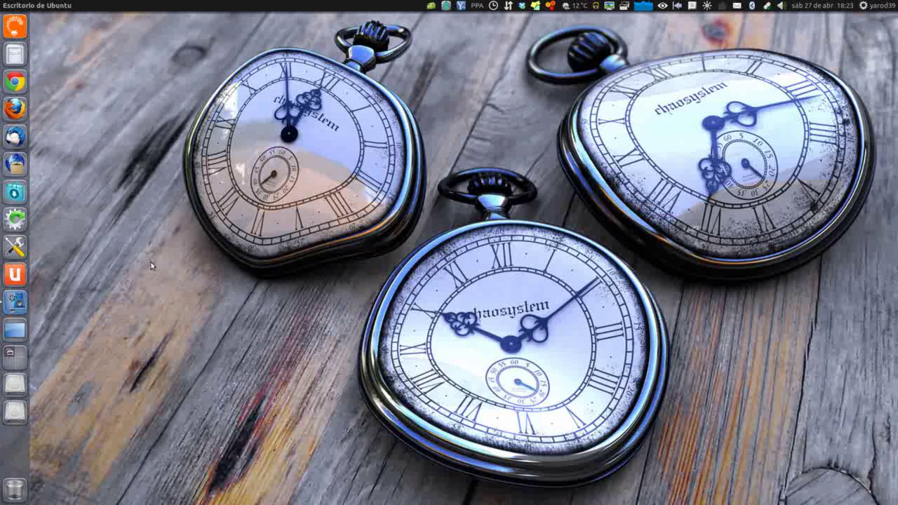
key(ctrl+shift+F8)
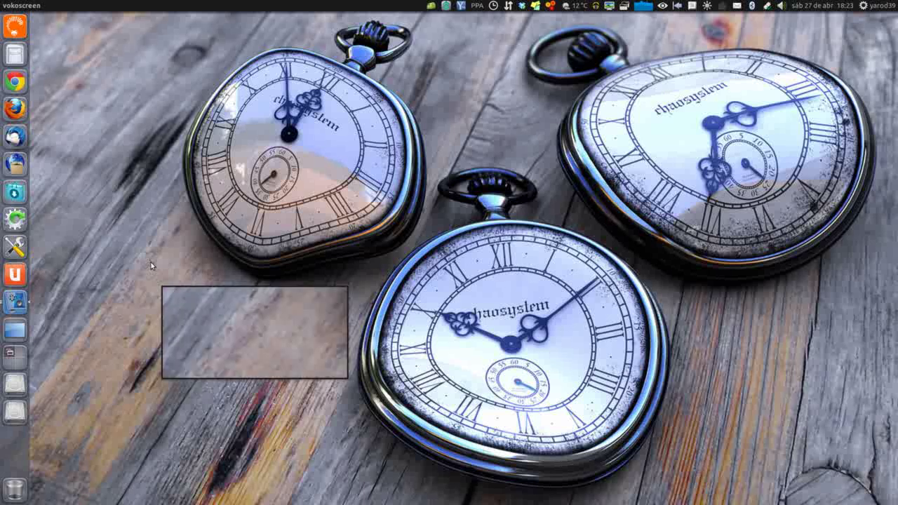
key(ctrl+shift+F8)
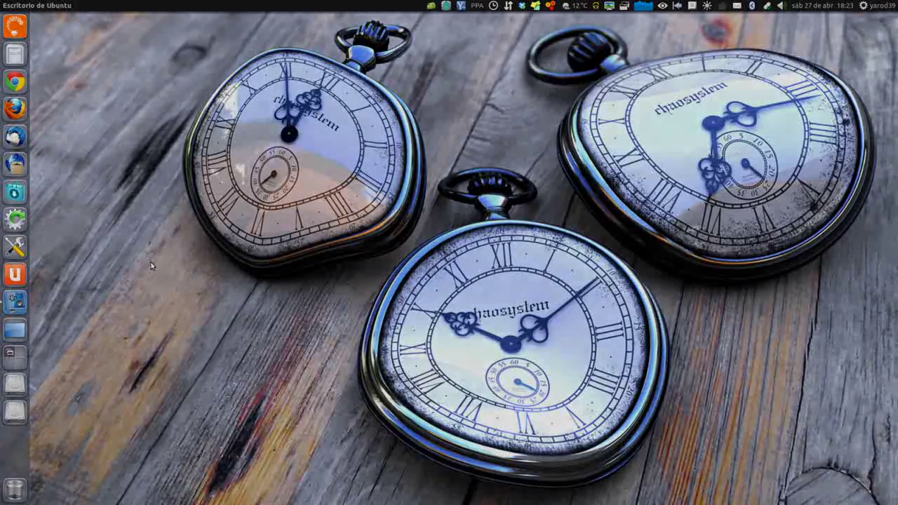